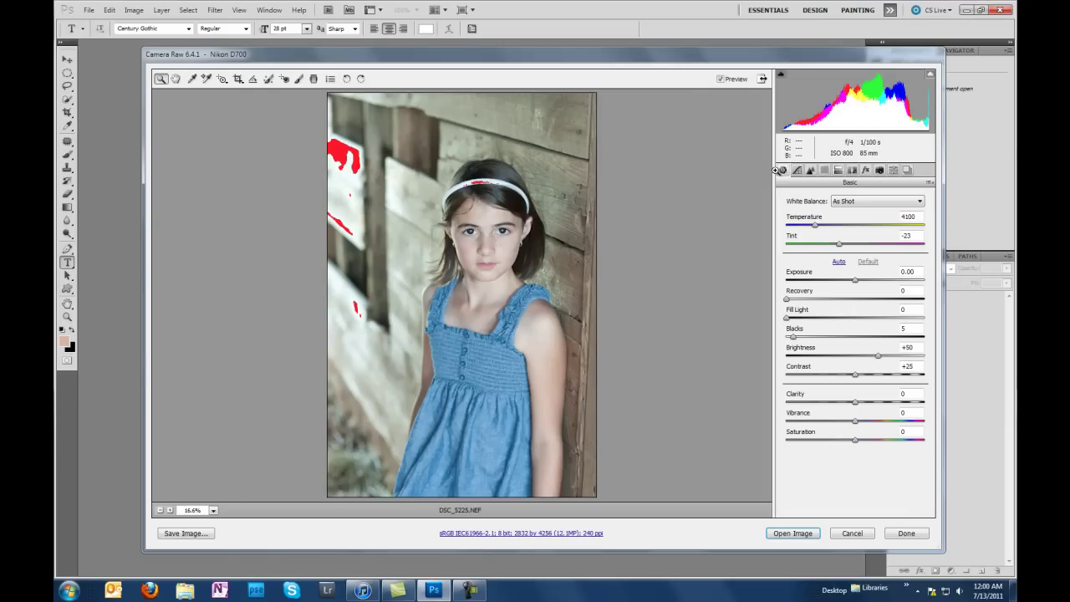
Nudge the Camera Raw dialog up and check that the Presets list is still empty
{"action": "left_click_drag", "start_coordinate": [618, 56], "coordinate": [585, 28]}
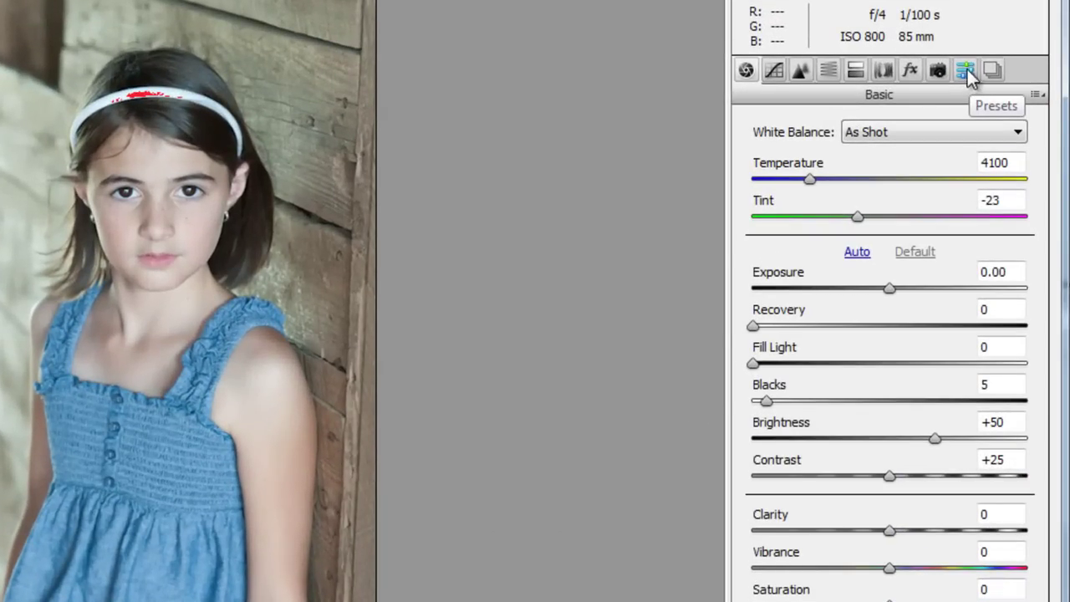
{"action": "left_click", "coordinate": [965, 71]}
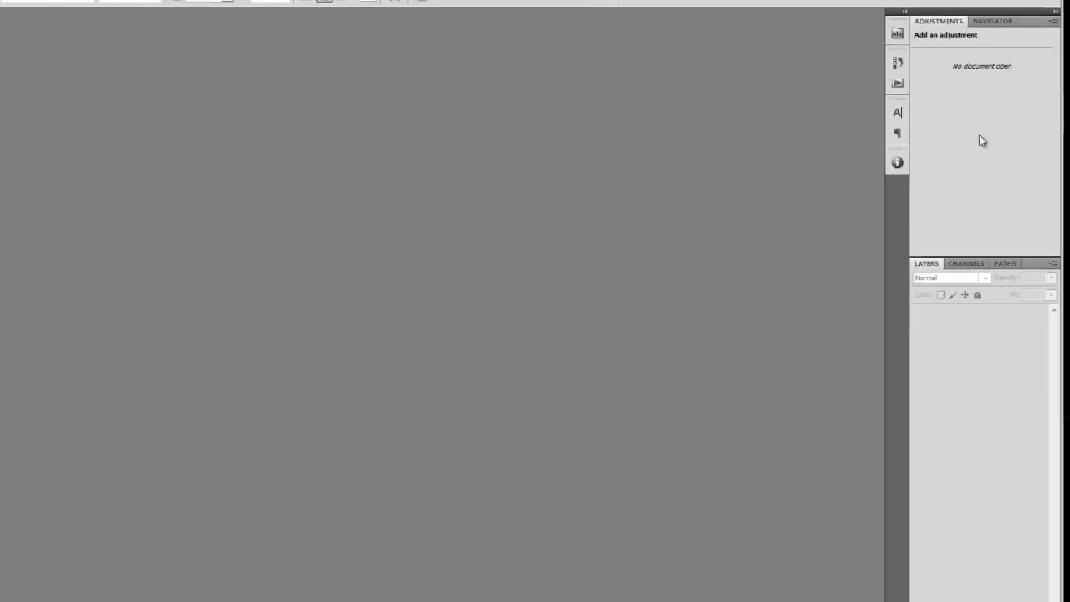
Quit Photoshop and Camtasia Studio, then bring up a new Explorer window on Libraries
{"action": "left_click", "coordinate": [1004, 12]}
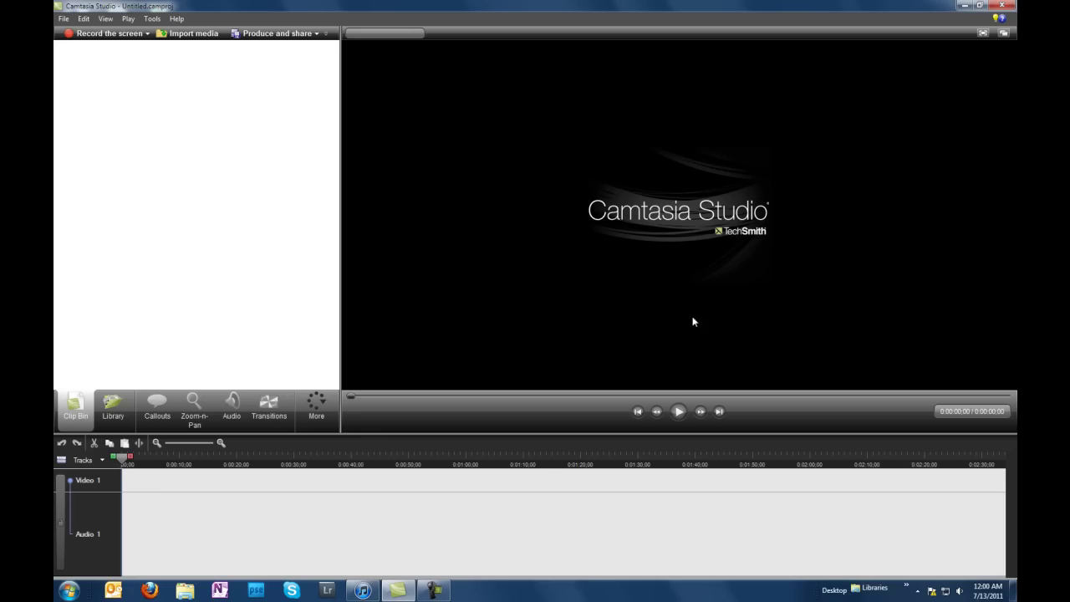
{"action": "left_click", "coordinate": [1007, 5]}
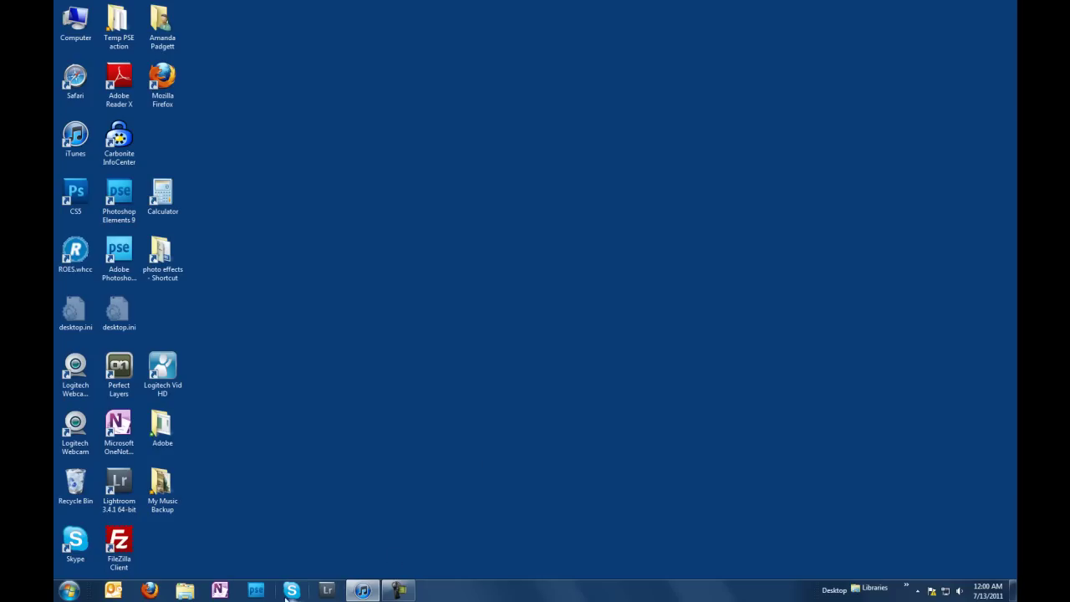
{"action": "left_click", "coordinate": [184, 592]}
Browse from Desktop through Temp PSE action, EE Actions and Packets, CS5 Action Sets to the inner EE ACR Presets folder
{"action": "left_click_drag", "start_coordinate": [452, 159], "coordinate": [416, 371]}
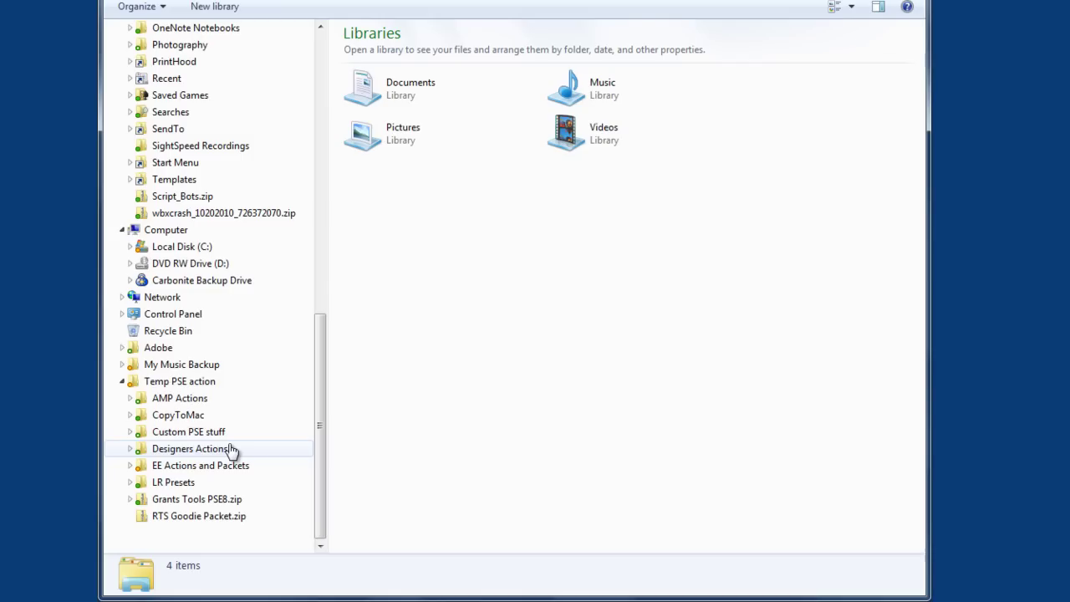
{"action": "left_click_drag", "start_coordinate": [322, 394], "coordinate": [315, 125]}
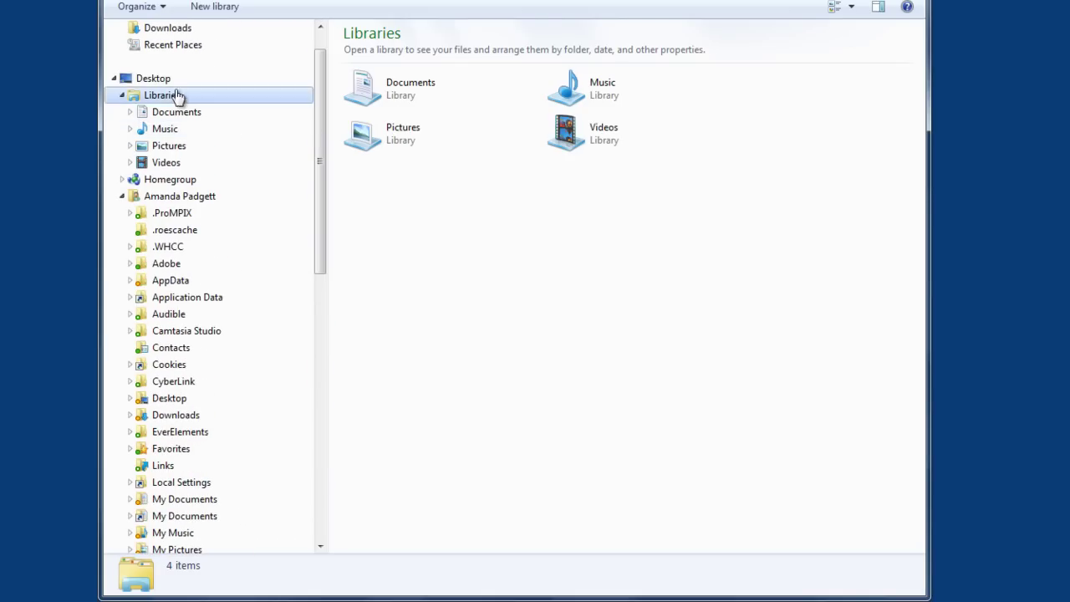
{"action": "left_click", "coordinate": [159, 79]}
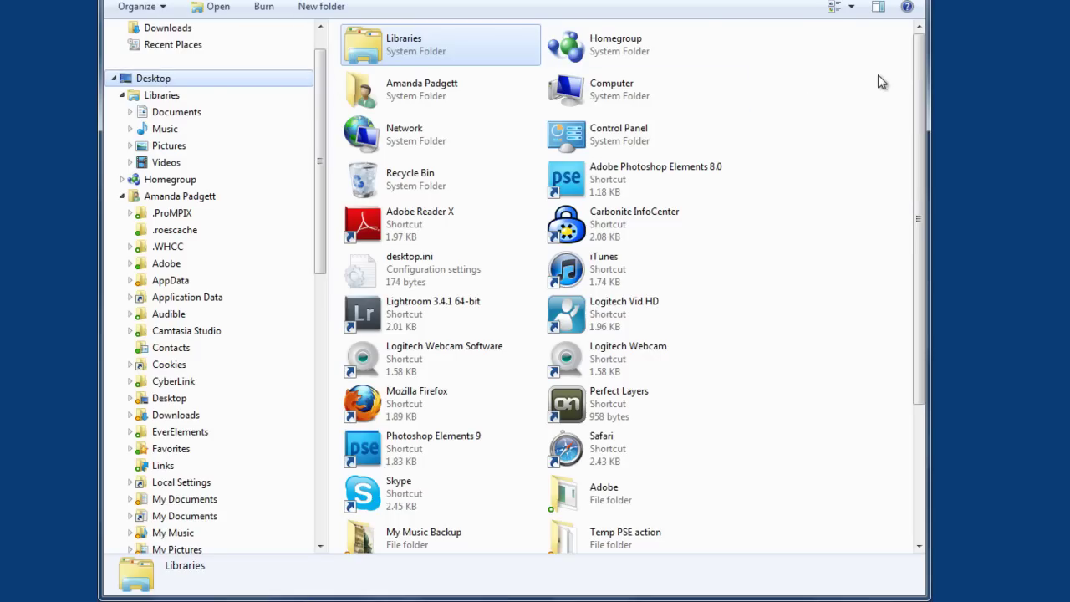
{"action": "left_click_drag", "start_coordinate": [920, 73], "coordinate": [921, 187]}
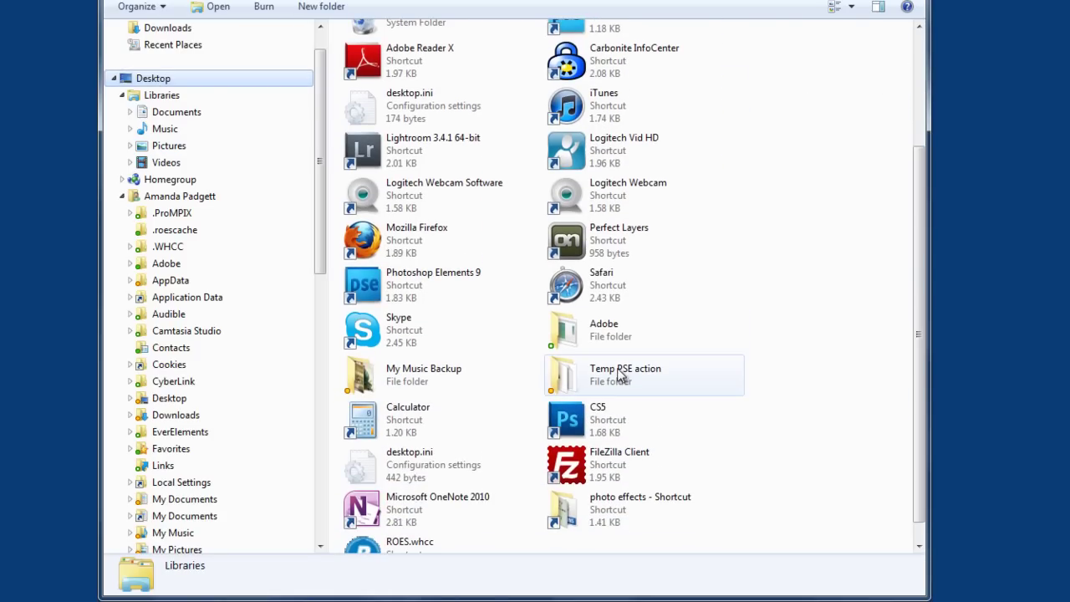
{"action": "mouse_move", "coordinate": [594, 382]}
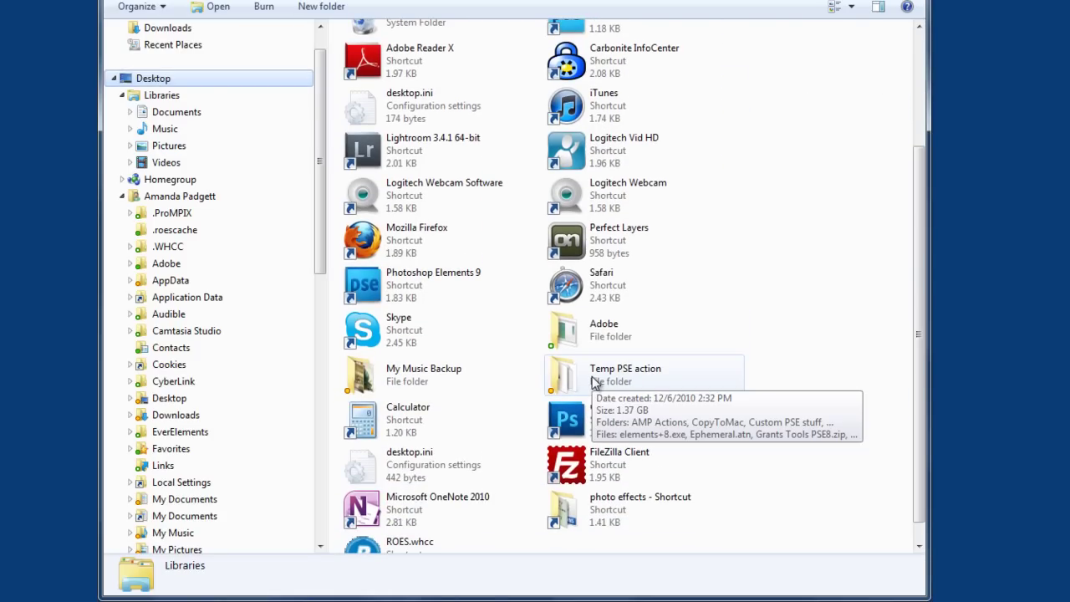
{"action": "double_click", "coordinate": [595, 380]}
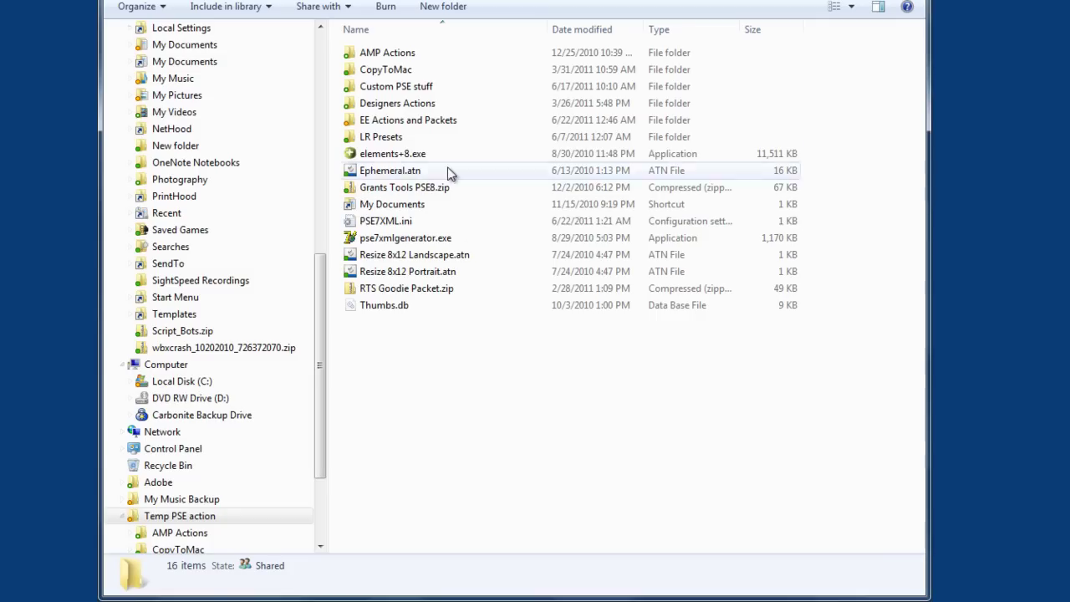
{"action": "double_click", "coordinate": [406, 120]}
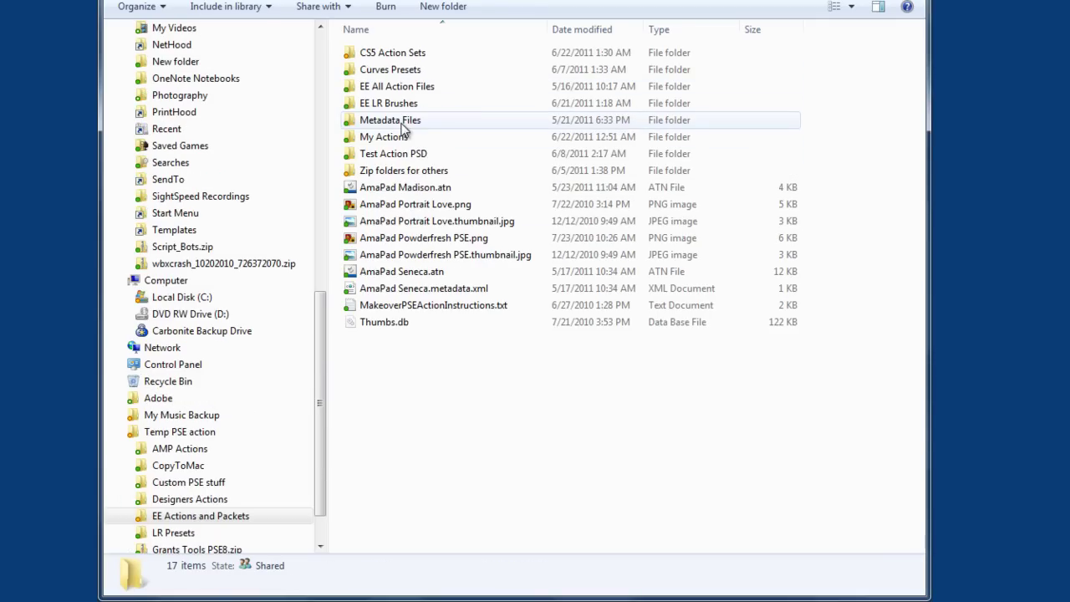
{"action": "double_click", "coordinate": [426, 57]}
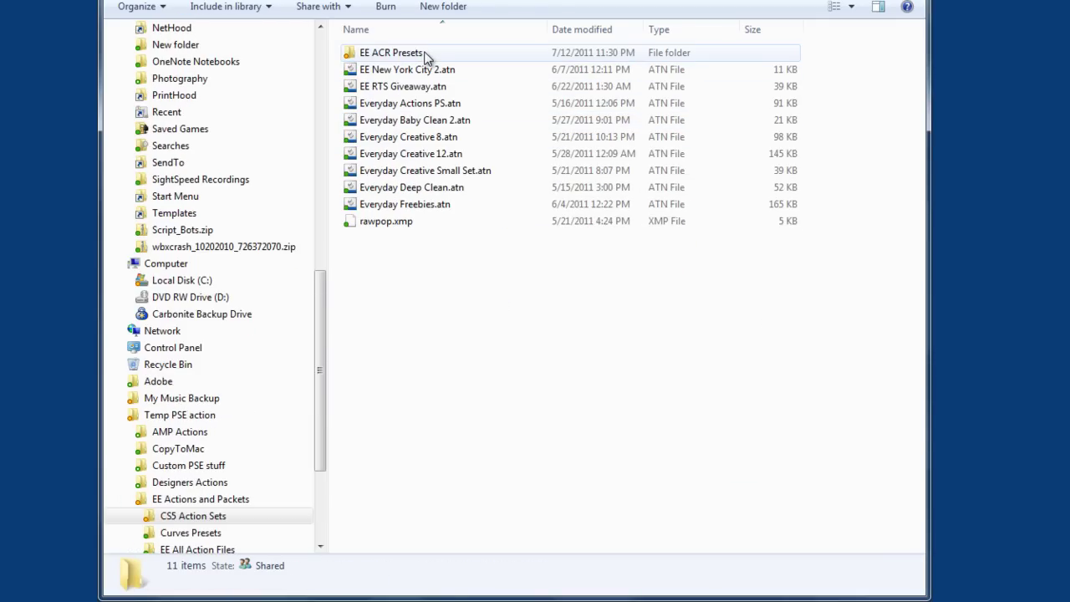
{"action": "double_click", "coordinate": [426, 55]}
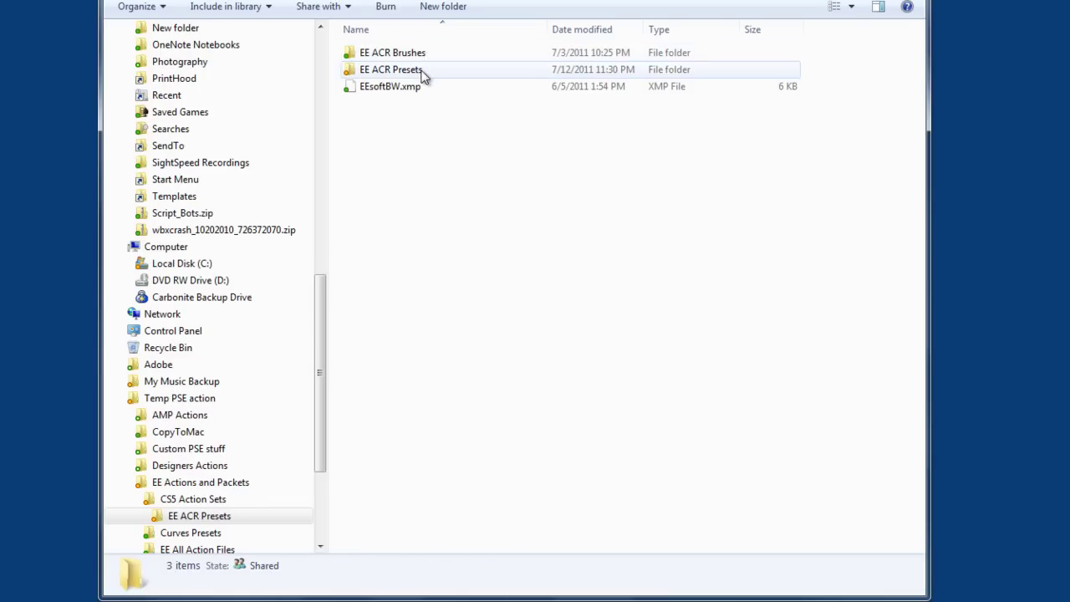
{"action": "double_click", "coordinate": [418, 69]}
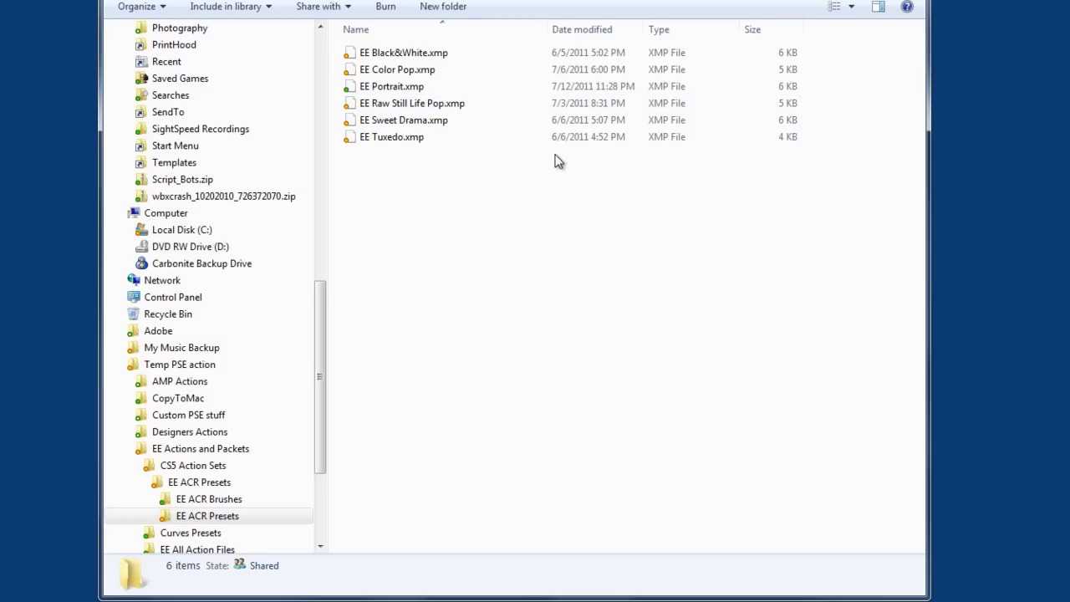
Select EE Black&White.xmp through EE Tuxedo.xmp and copy all six preset files
{"action": "left_click", "coordinate": [375, 143]}
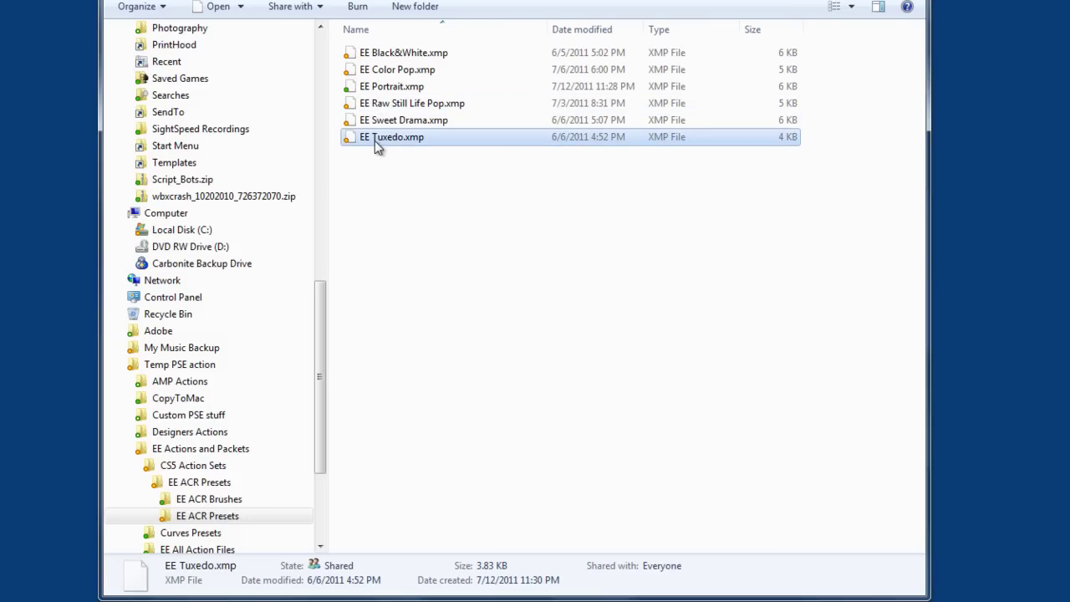
{"action": "left_click", "coordinate": [393, 56], "text": "shift"}
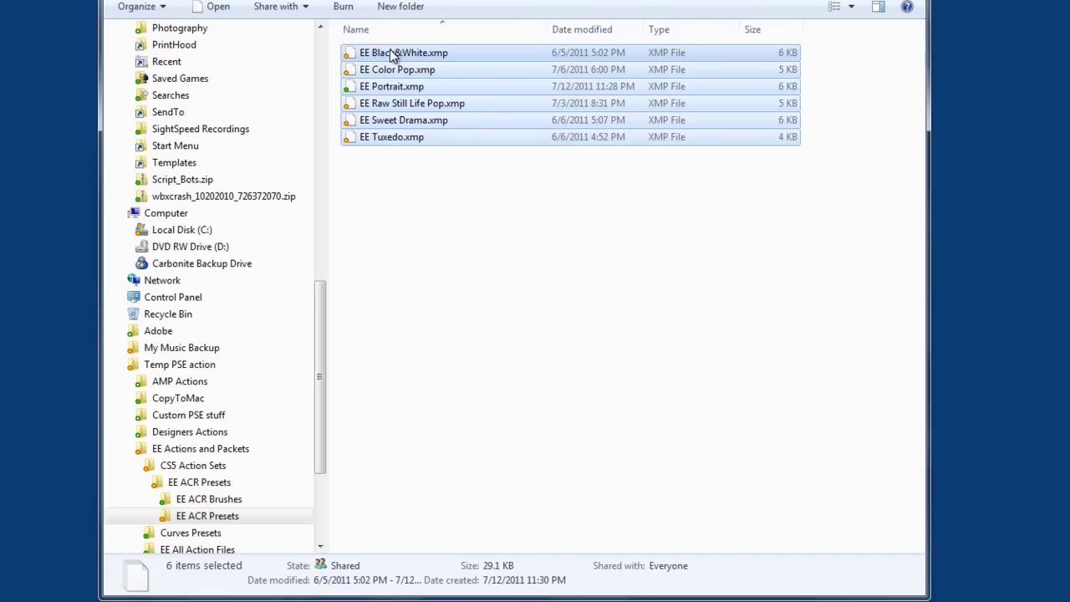
{"action": "right_click", "coordinate": [434, 81]}
{"action": "left_click", "coordinate": [473, 178]}
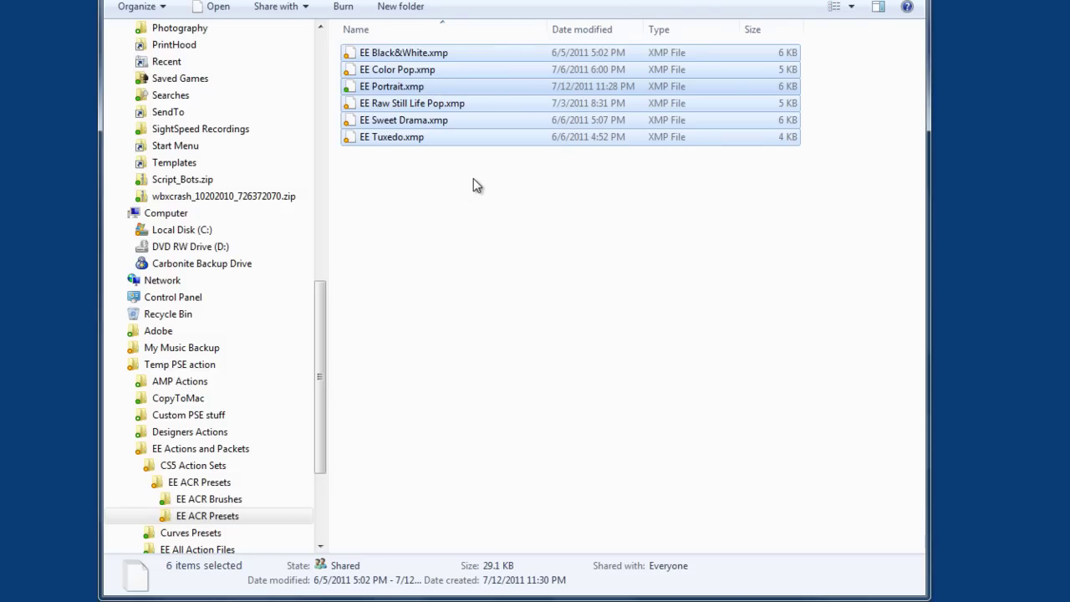
{"action": "left_click_drag", "start_coordinate": [321, 327], "coordinate": [321, 300]}
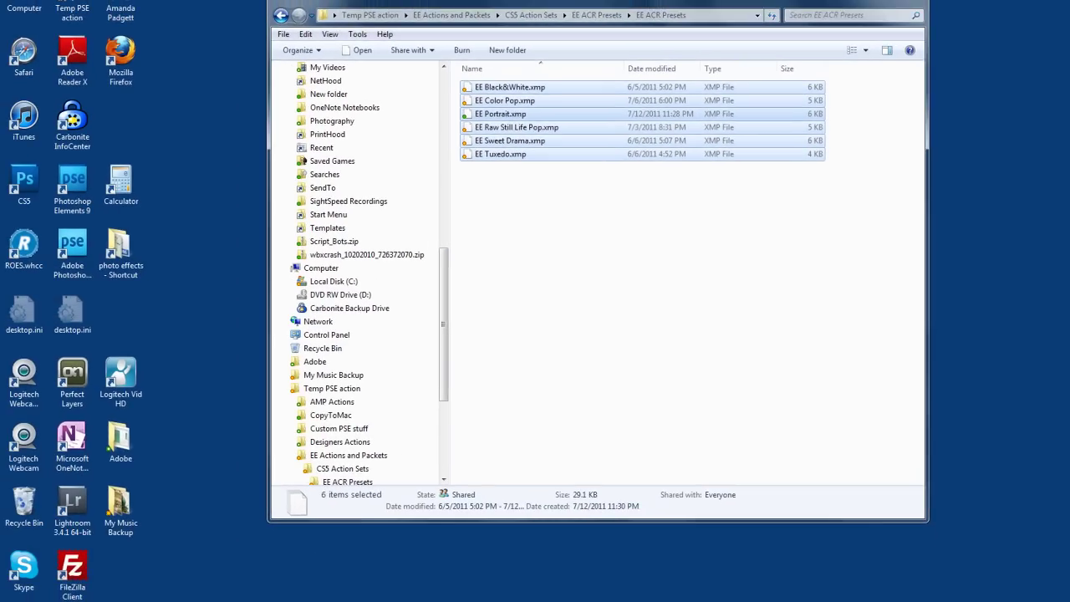
{"action": "right_click", "coordinate": [151, 598]}
In a second Explorer window, browse to C:\ProgramData\Adobe\CameraRaw
{"action": "left_click", "coordinate": [205, 556]}
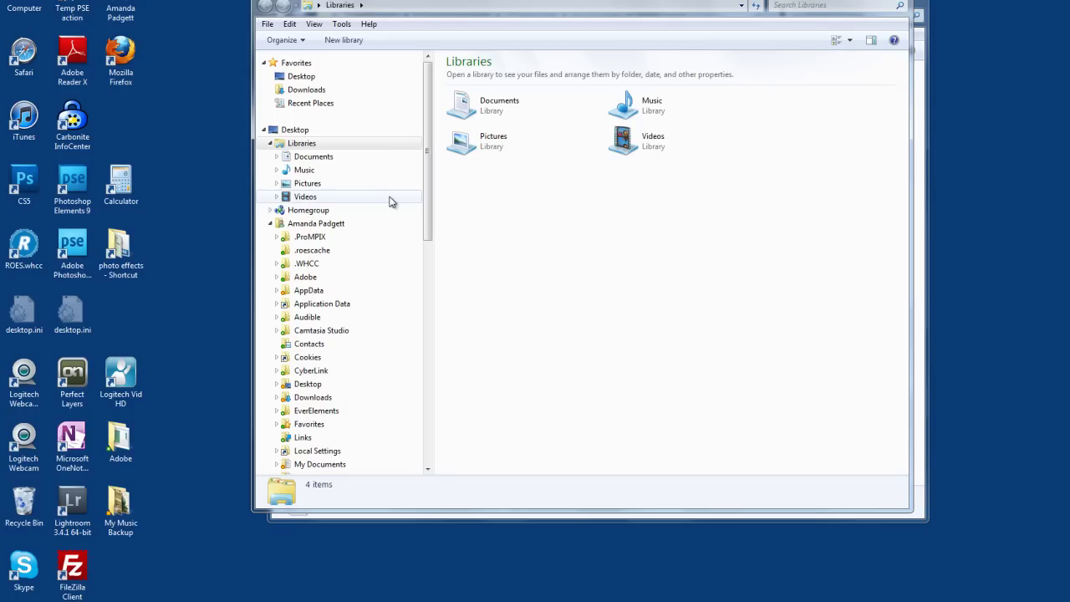
{"action": "left_click", "coordinate": [270, 225]}
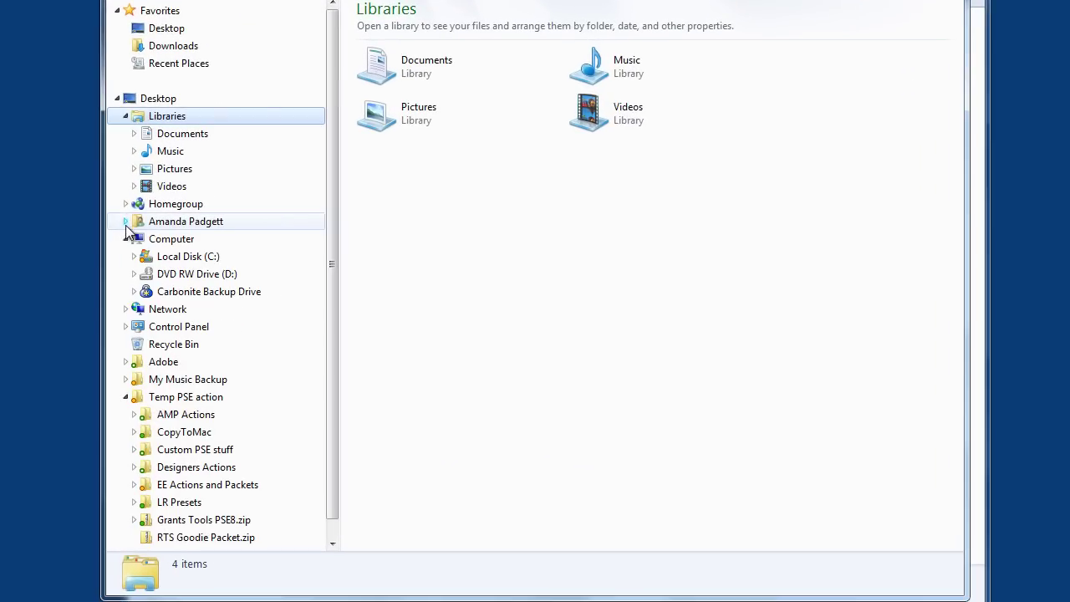
{"action": "left_click", "coordinate": [182, 259]}
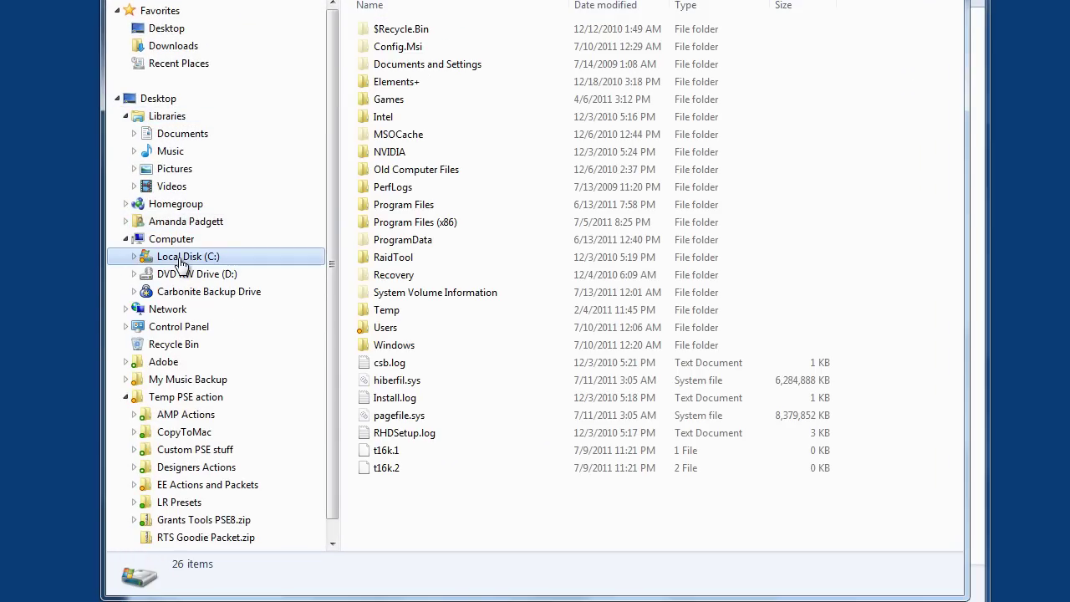
{"action": "double_click", "coordinate": [430, 240]}
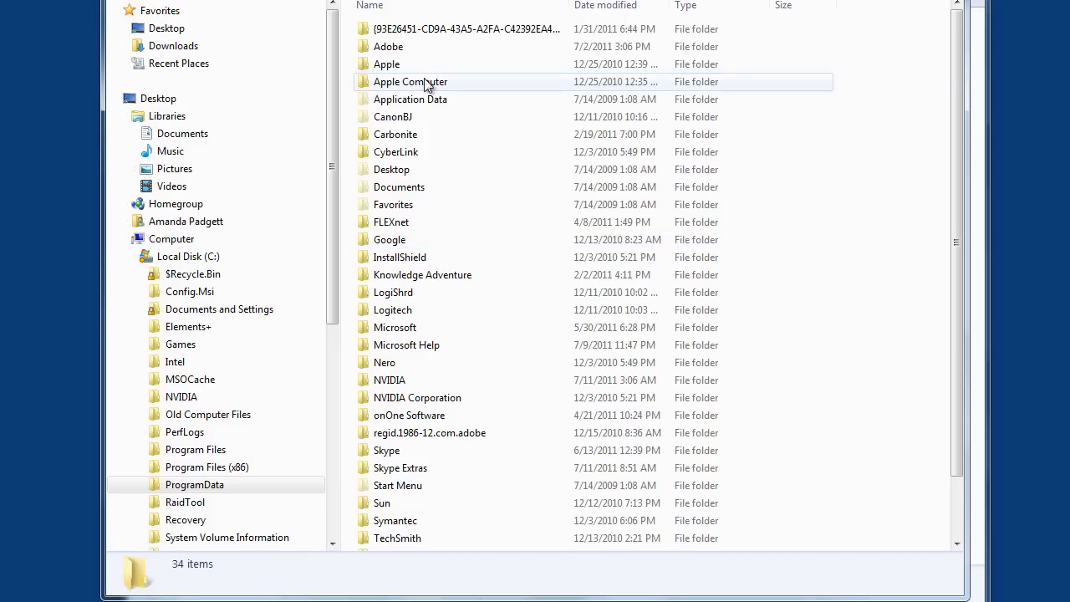
{"action": "double_click", "coordinate": [410, 47]}
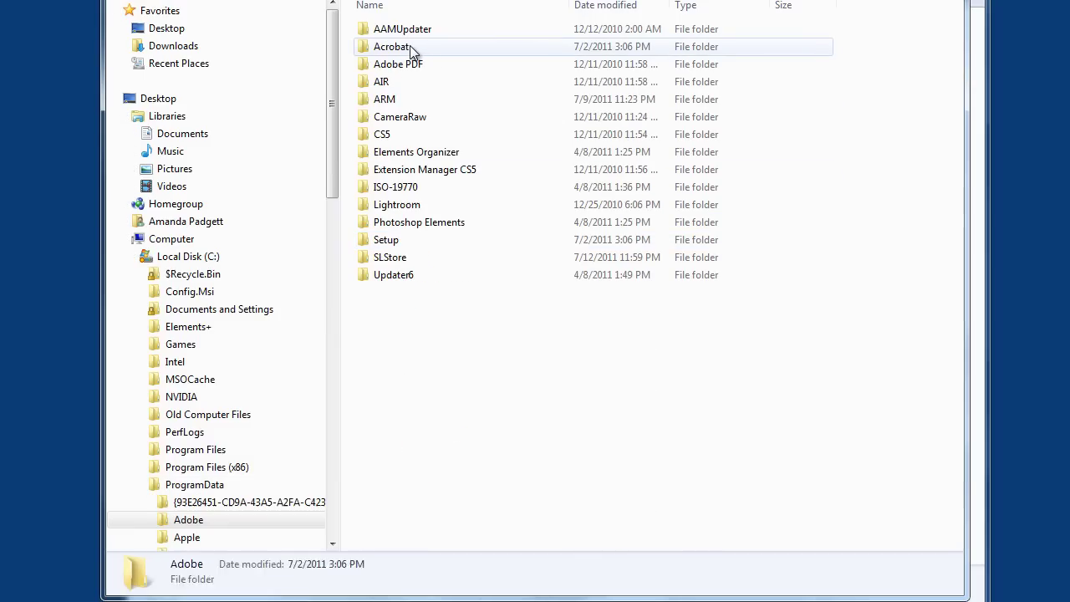
{"action": "double_click", "coordinate": [416, 118]}
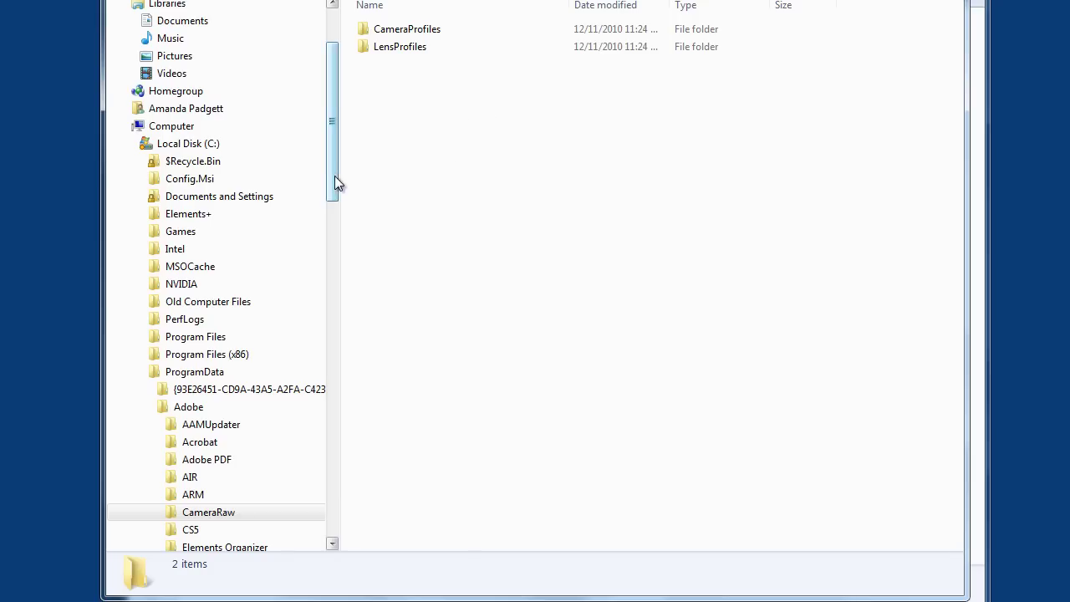
{"action": "left_click_drag", "start_coordinate": [332, 175], "coordinate": [332, 143]}
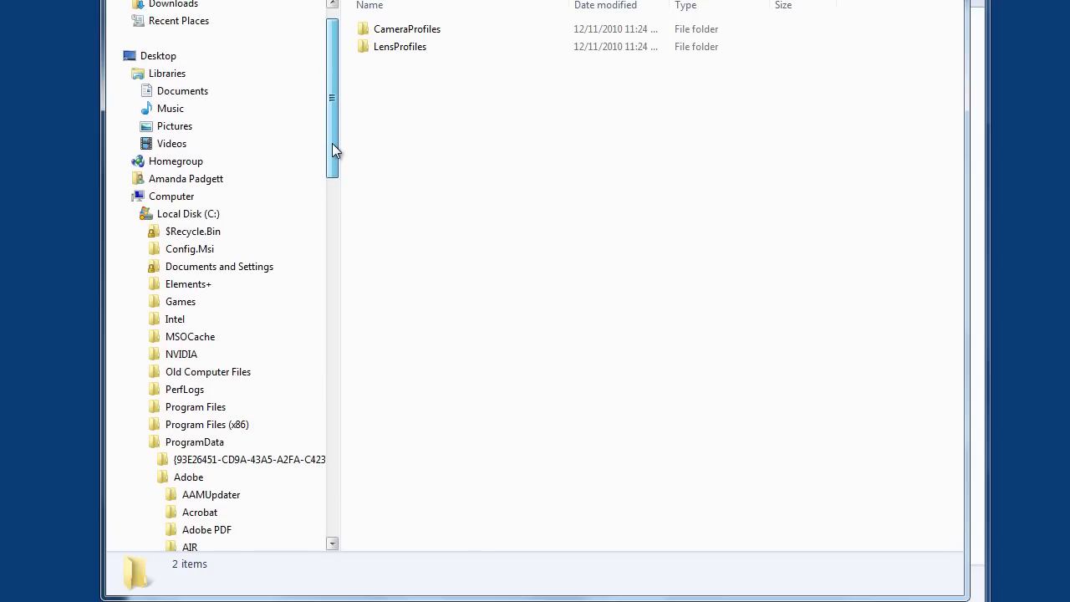
Browse the user profile's AppData\Roaming\Adobe\CameraRaw path into the Settings folder
{"action": "double_click", "coordinate": [188, 214]}
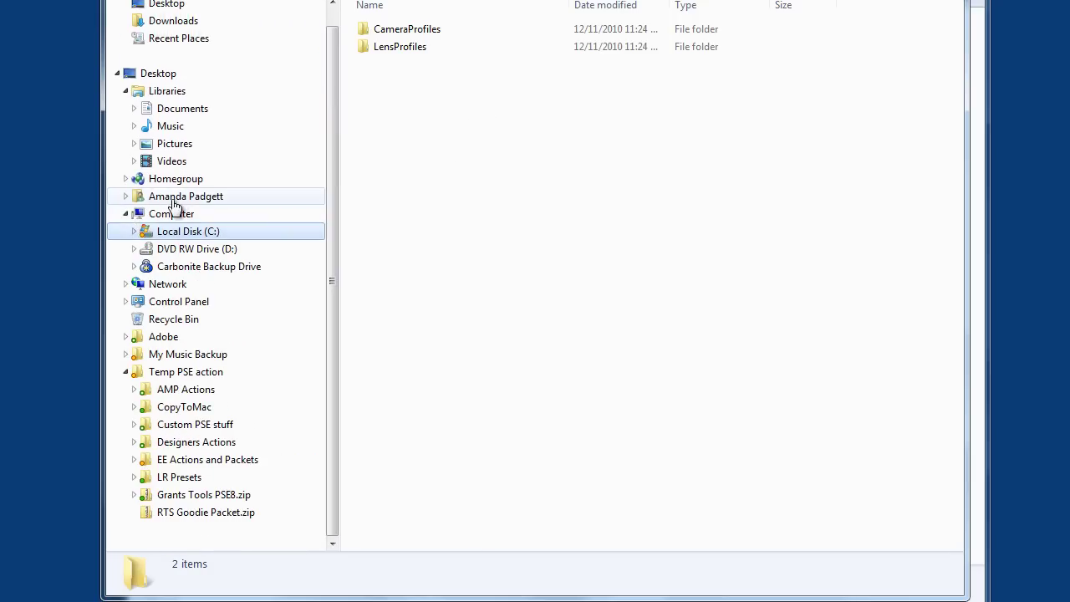
{"action": "left_click", "coordinate": [209, 199]}
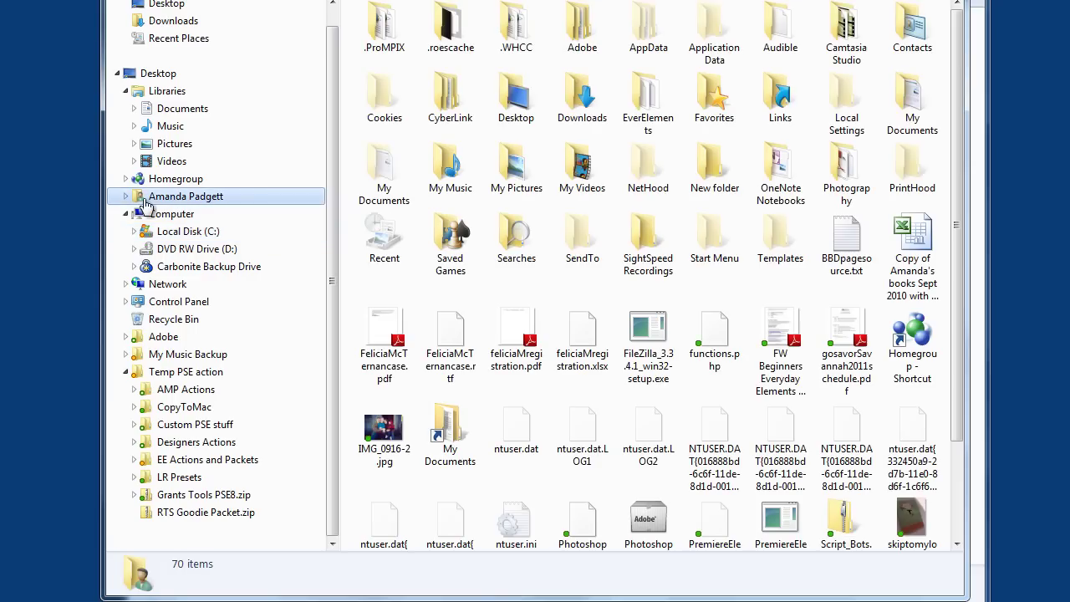
{"action": "left_click", "coordinate": [125, 197]}
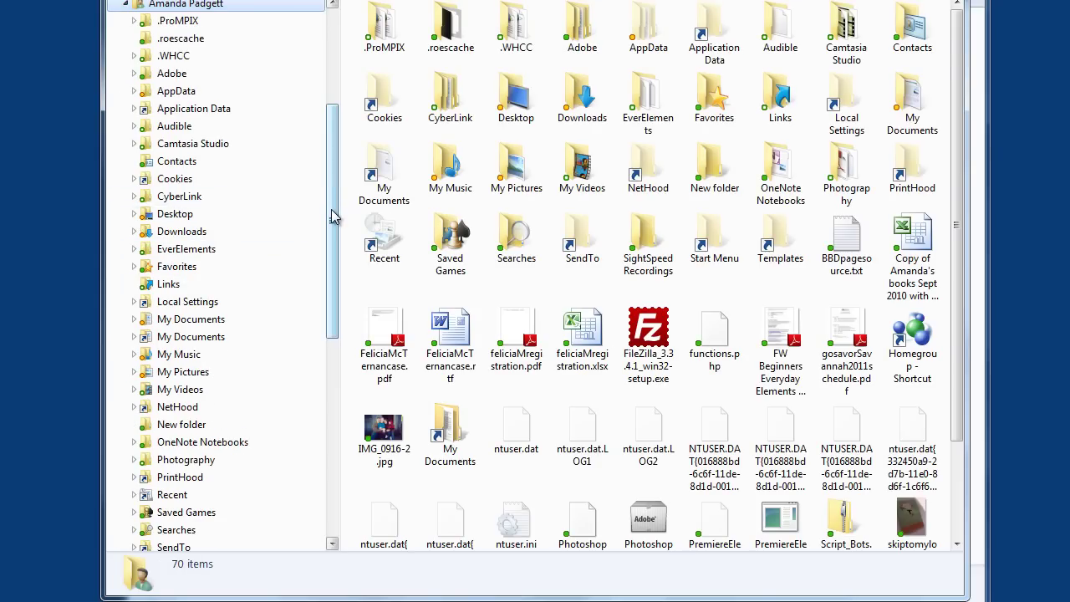
{"action": "left_click_drag", "start_coordinate": [331, 216], "coordinate": [301, 186]}
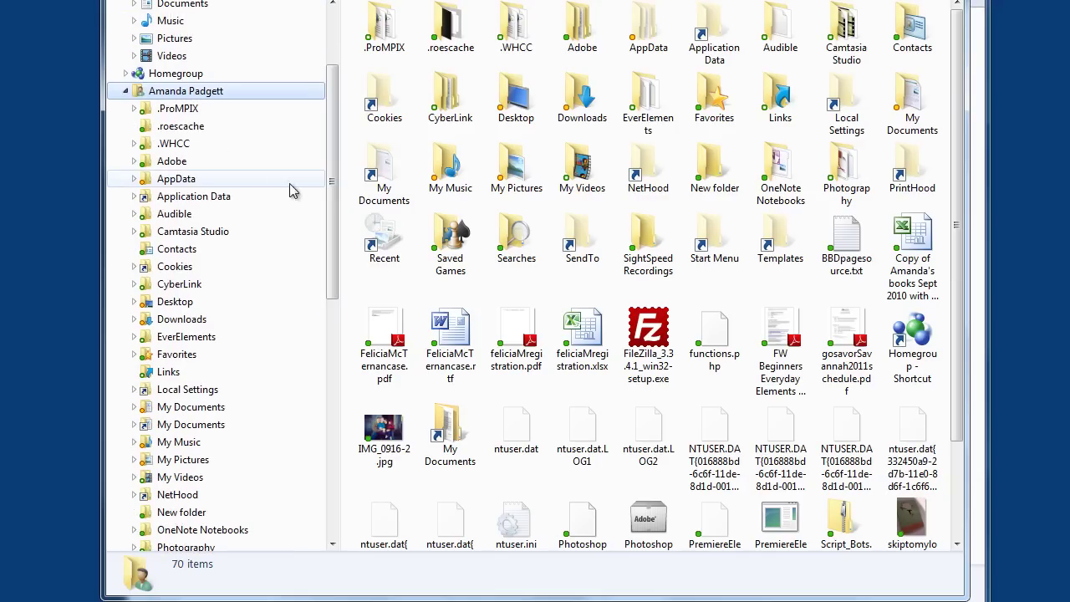
{"action": "left_click", "coordinate": [175, 179]}
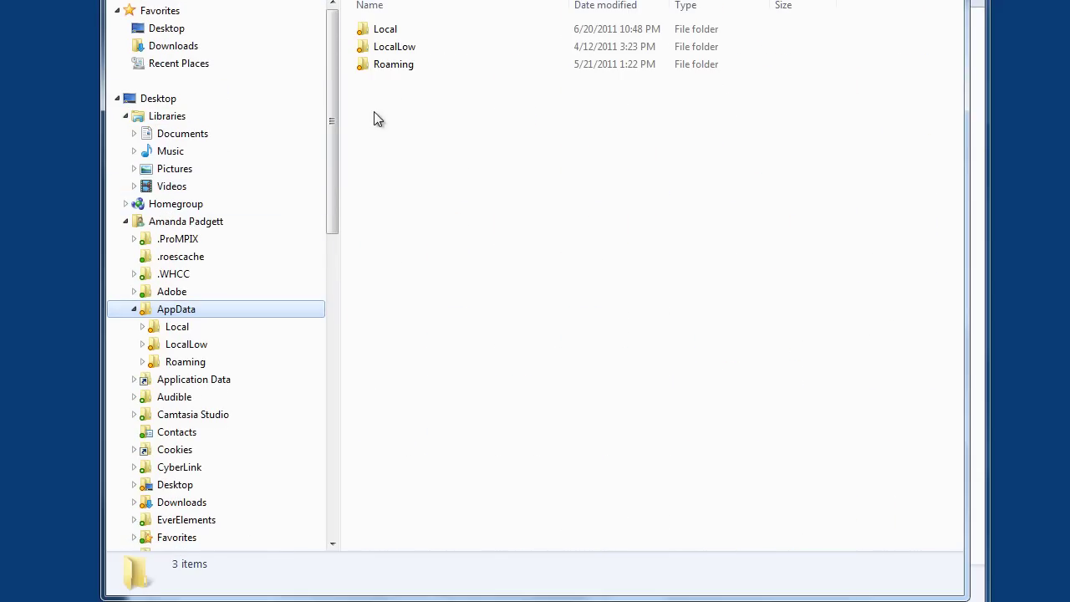
{"action": "double_click", "coordinate": [398, 66]}
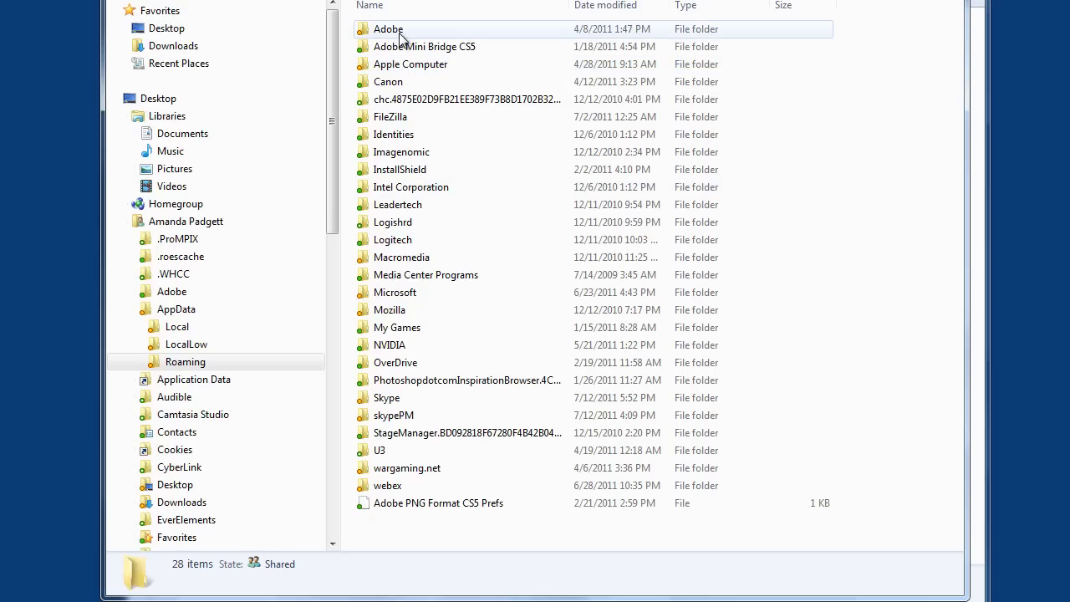
{"action": "double_click", "coordinate": [398, 33]}
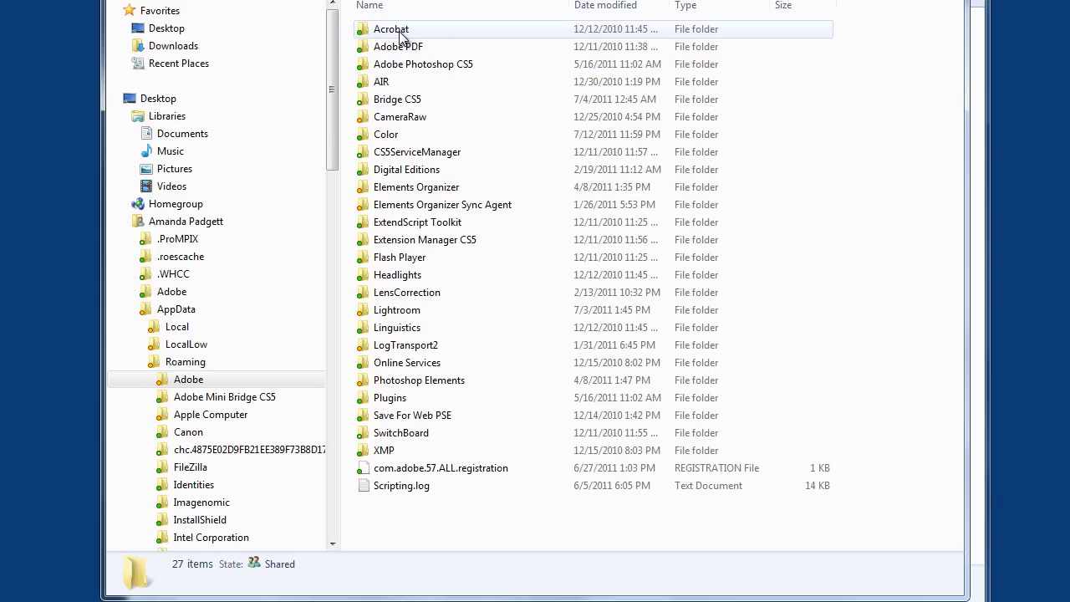
{"action": "double_click", "coordinate": [439, 120]}
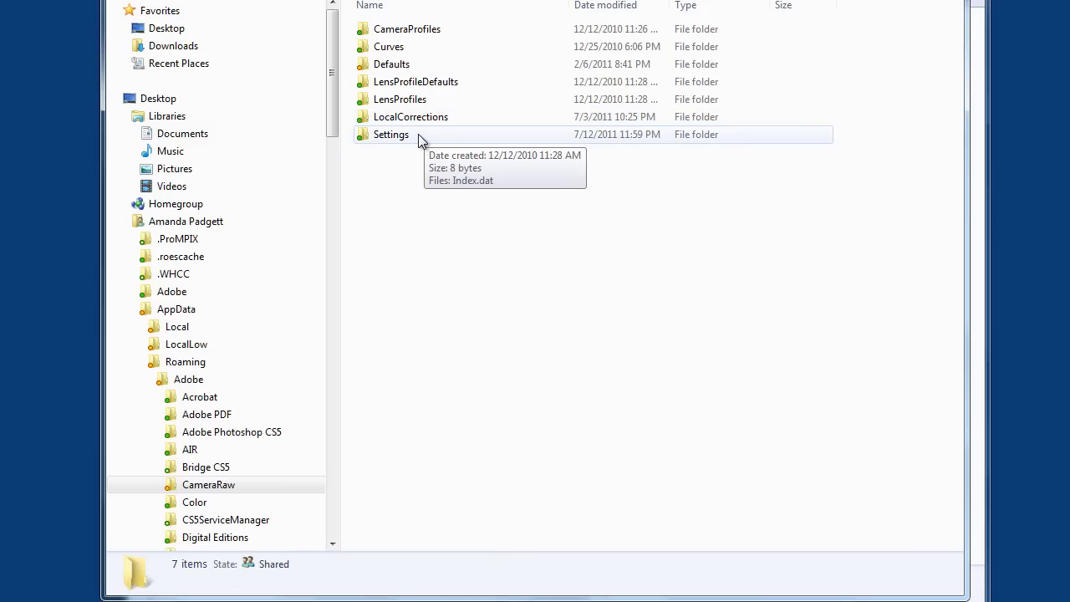
{"action": "double_click", "coordinate": [394, 136]}
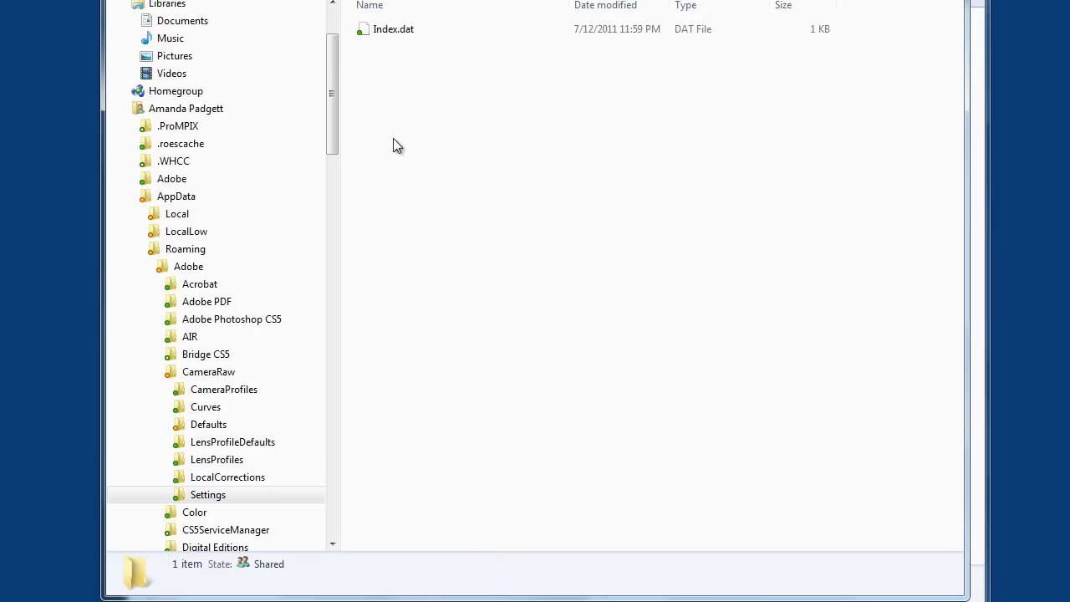
Paste the six EE preset files into the Settings folder beside Index.dat
{"action": "right_click", "coordinate": [394, 139]}
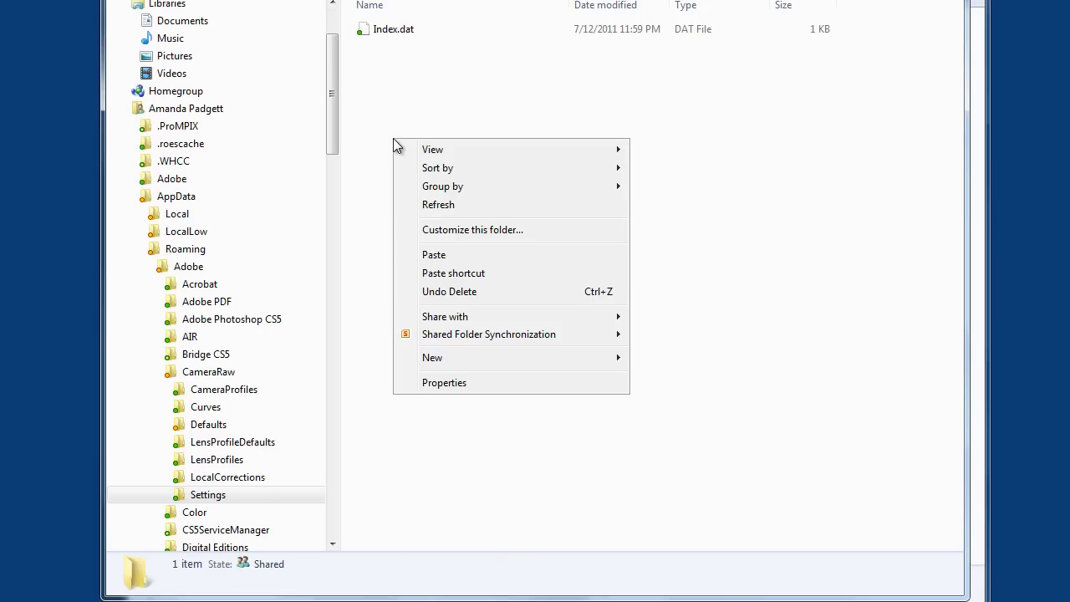
{"action": "left_click", "coordinate": [435, 252]}
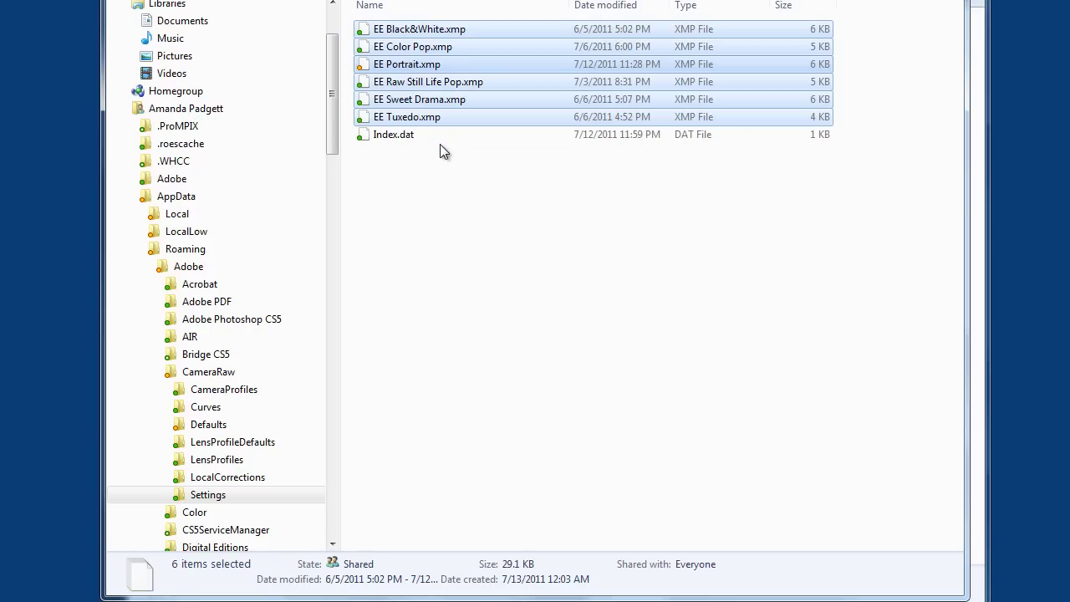
{"action": "left_click", "coordinate": [444, 177]}
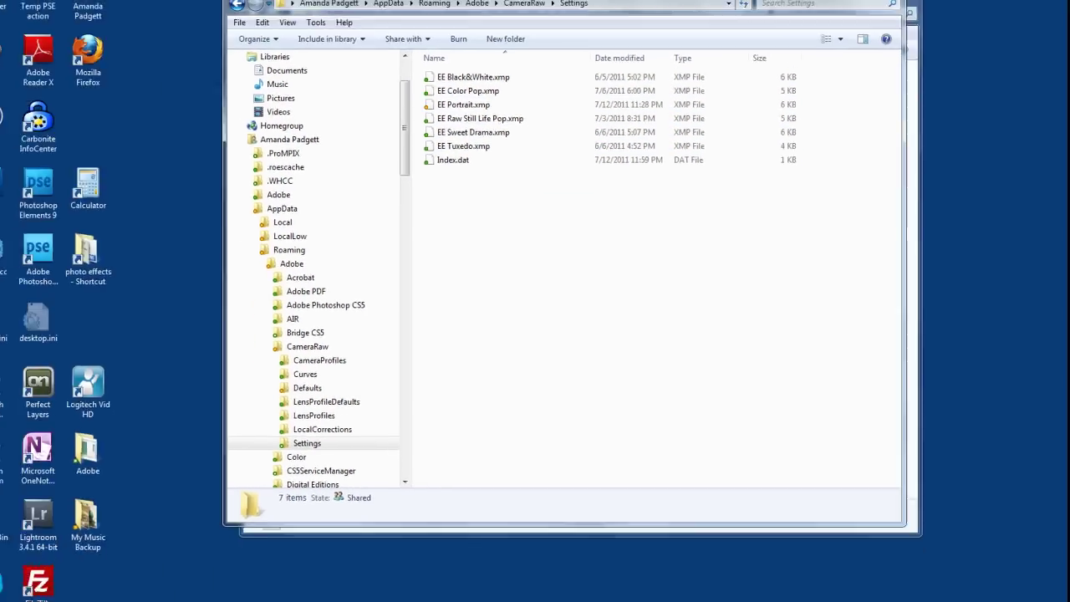
{"action": "left_click", "coordinate": [907, 587]}
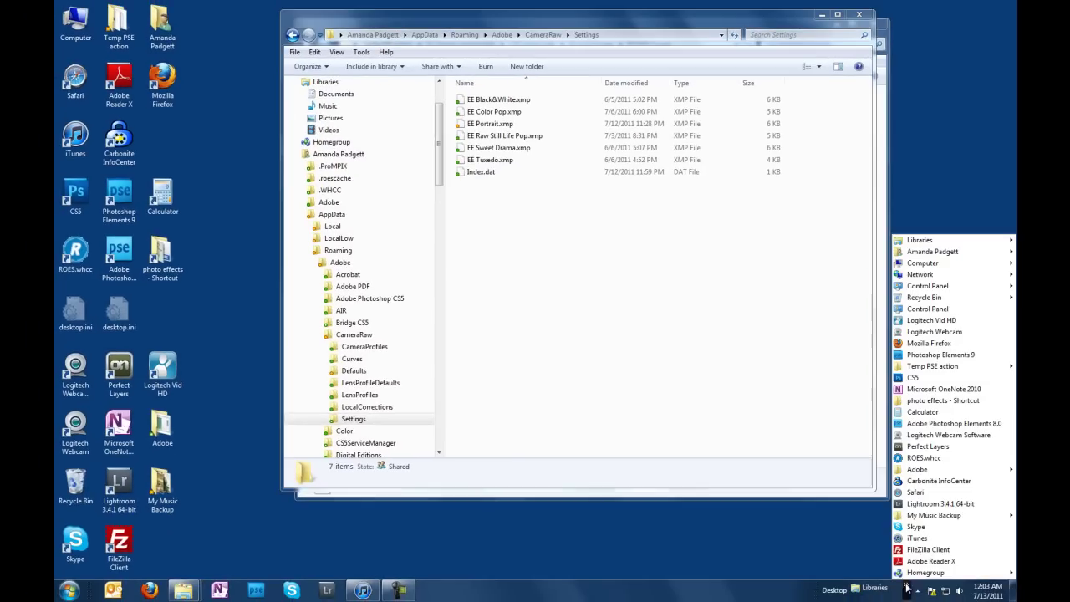
Relaunch Photoshop CS5 and reopen DSC_5225.NEF from the recent files list
{"action": "left_click", "coordinate": [921, 378]}
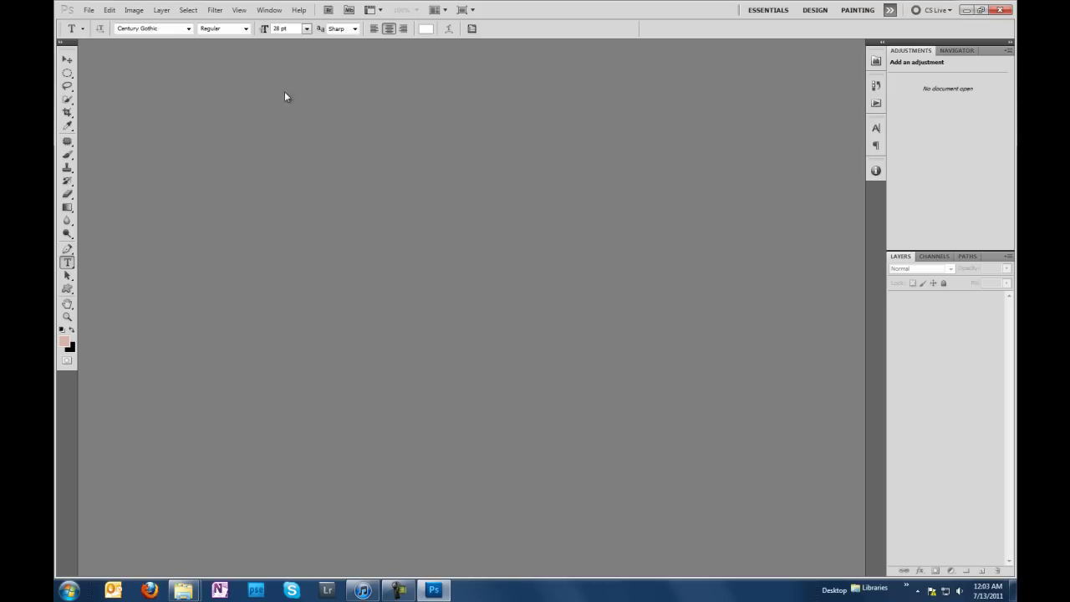
{"action": "left_click", "coordinate": [88, 10]}
{"action": "mouse_move", "coordinate": [105, 88]}
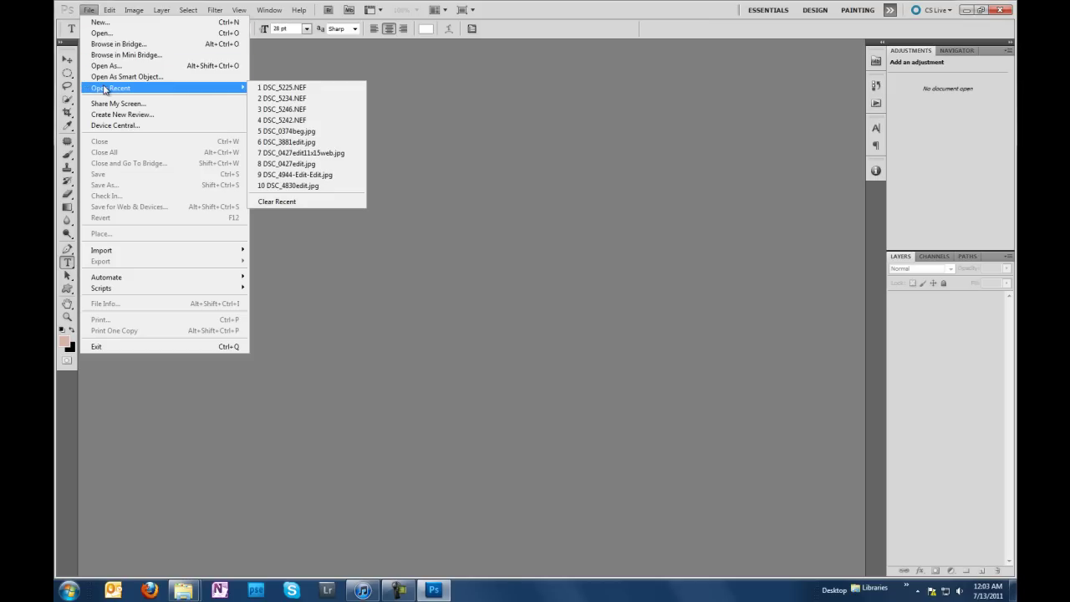
{"action": "left_click", "coordinate": [299, 87]}
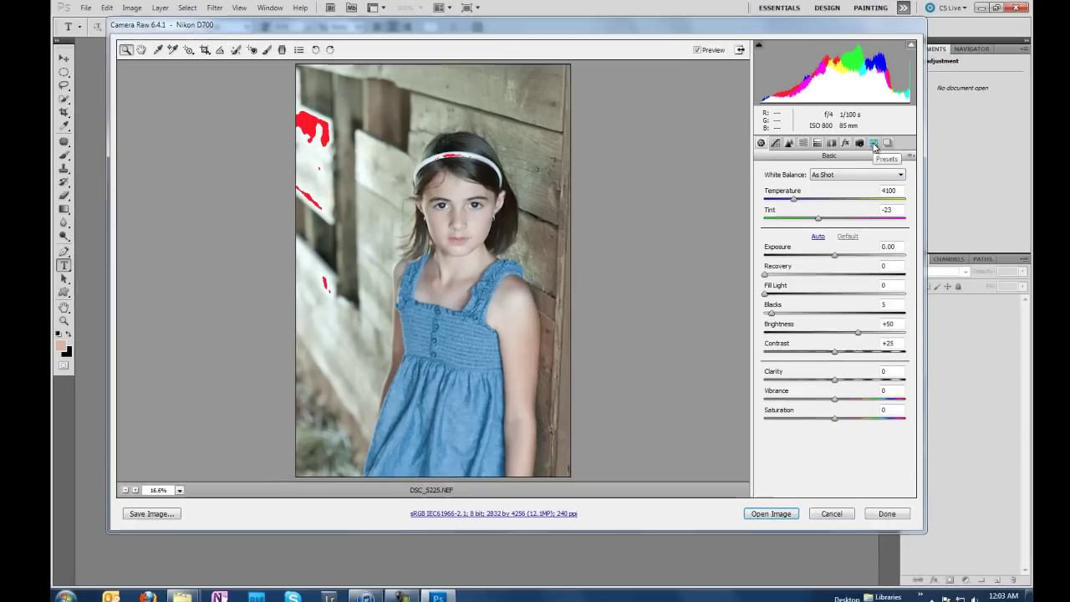
Try EE Color Pop, EE Black&White and EE Portrait from the Presets list, finishing on EE Sweet Drama
{"action": "left_click", "coordinate": [860, 142]}
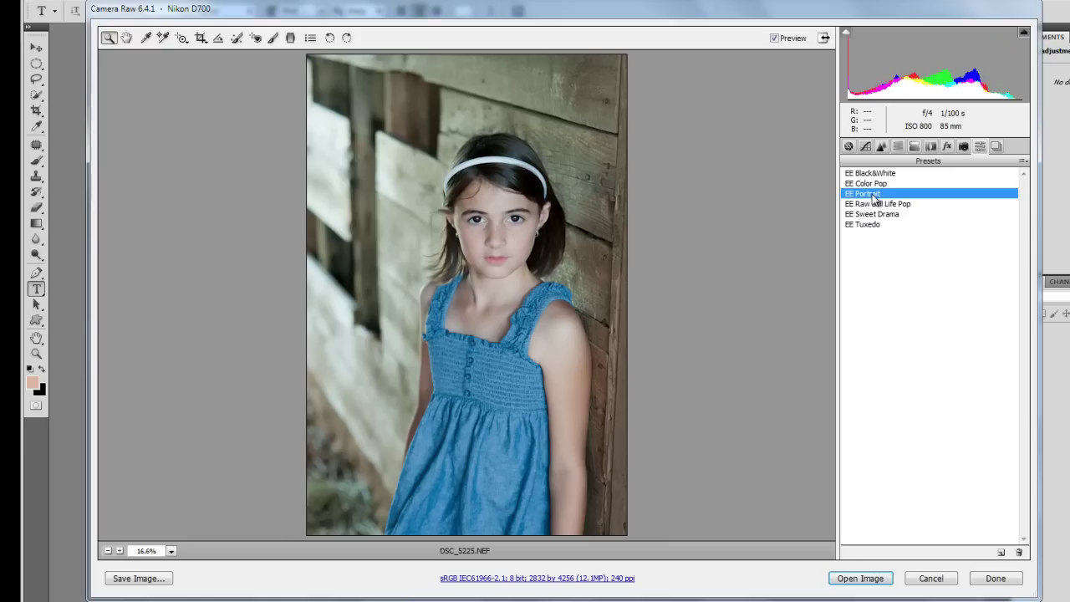
{"action": "left_click", "coordinate": [874, 185]}
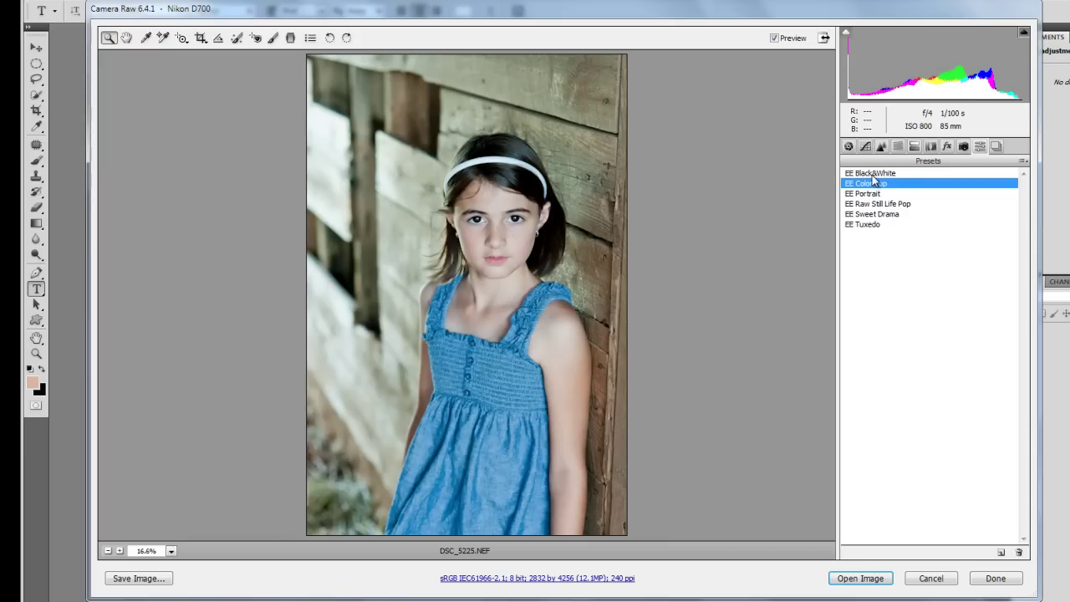
{"action": "left_click", "coordinate": [874, 175]}
{"action": "left_click", "coordinate": [874, 195]}
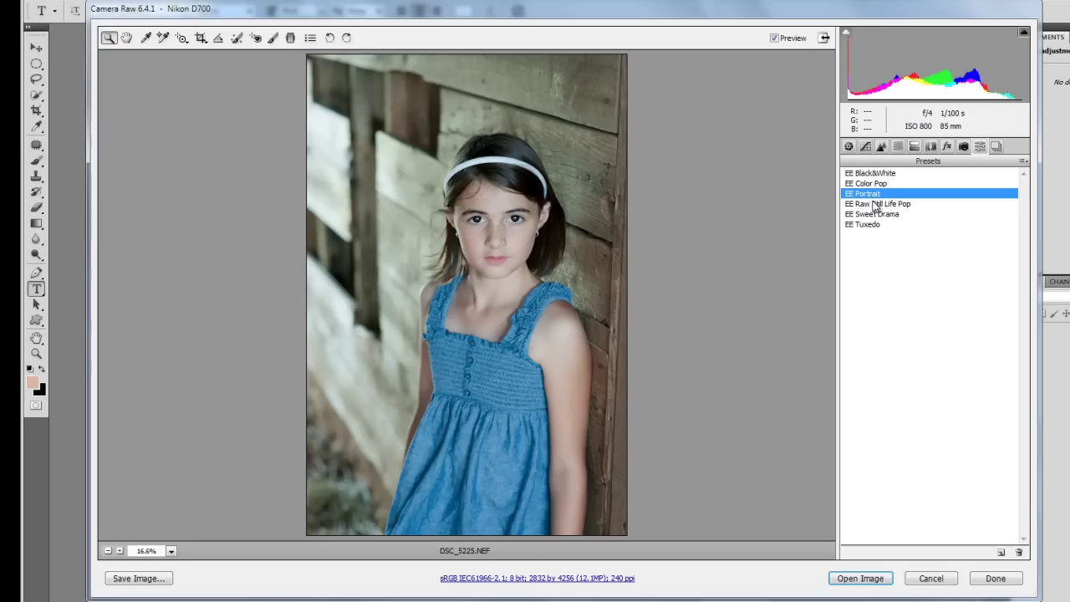
{"action": "left_click", "coordinate": [871, 215]}
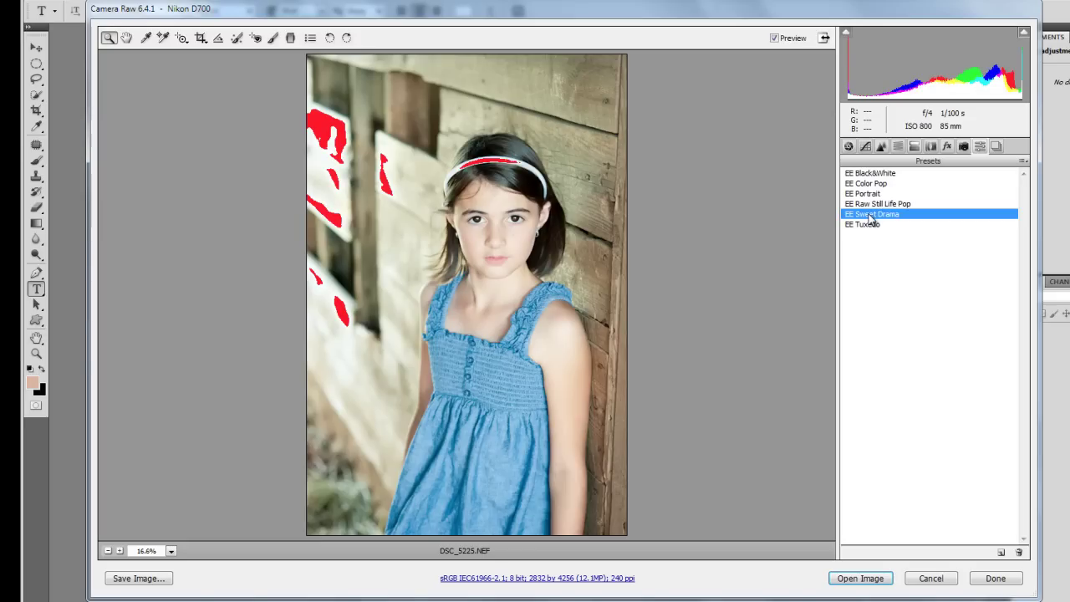